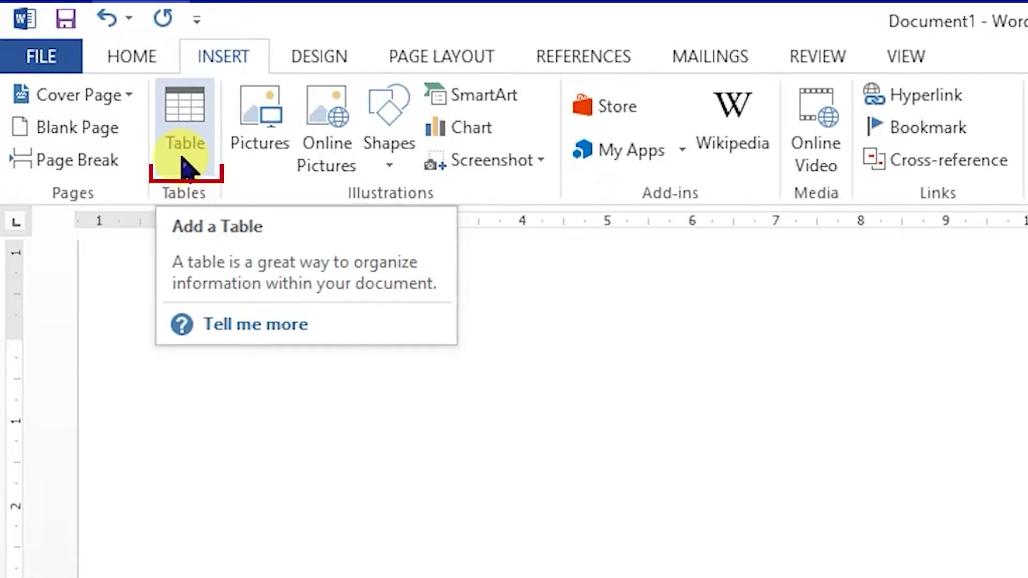
Step: Insert a table into the blank document
{"action": "left_click", "coordinate": [184, 163]}
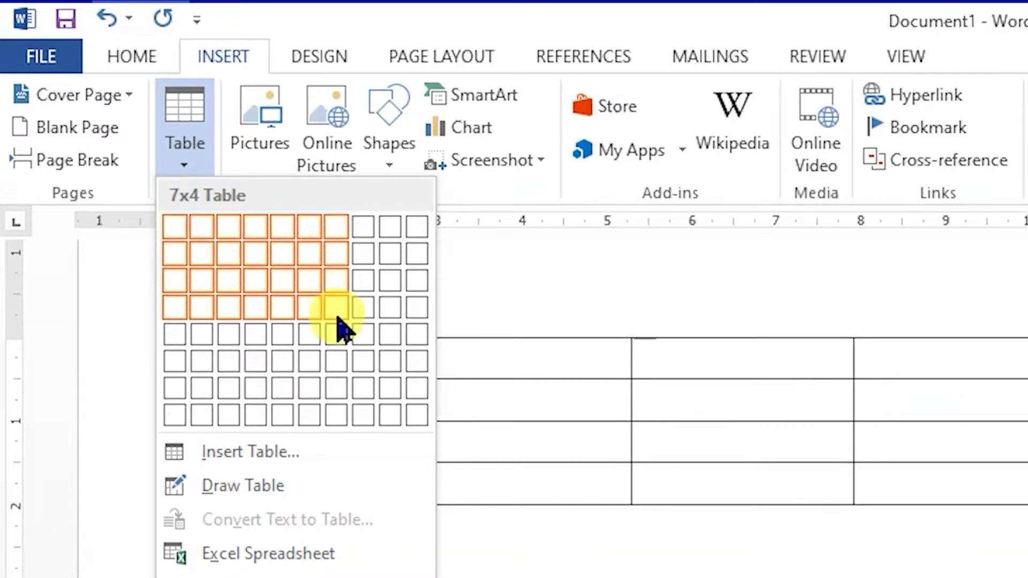
{"action": "left_click", "coordinate": [248, 282]}
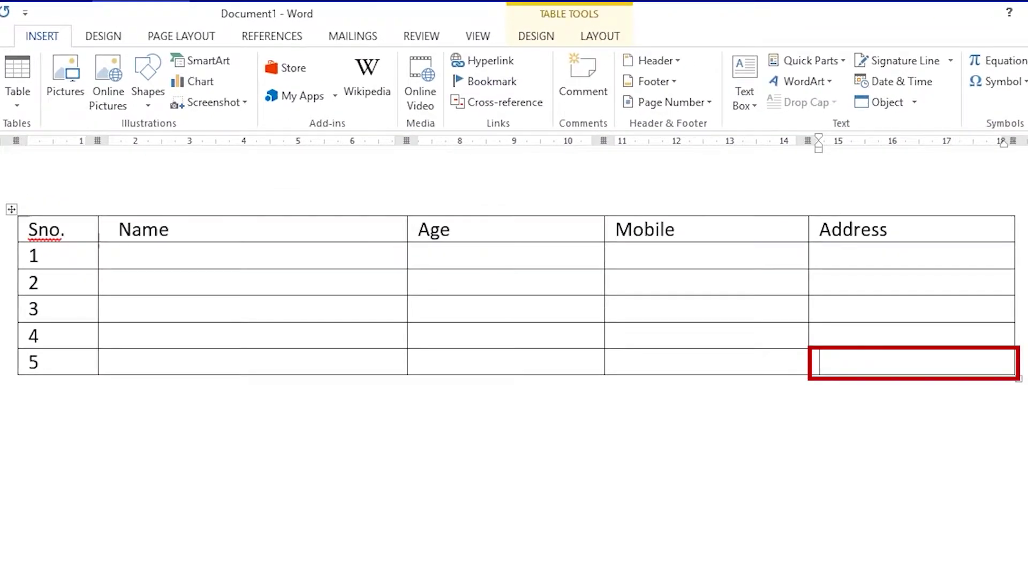
Step: Add four blank rows to the end of the table, below row 5
{"action": "key", "text": "Tab"}
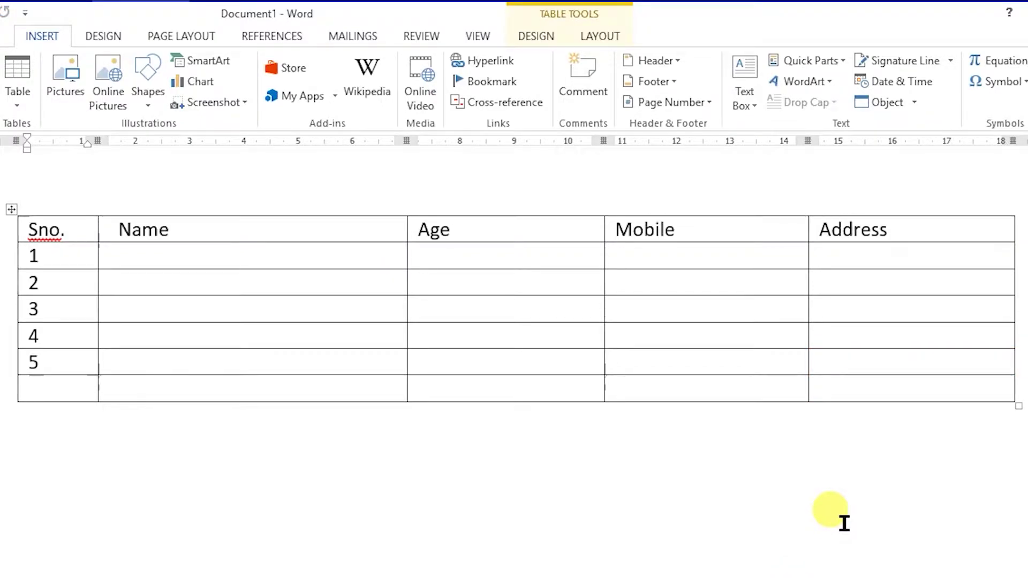
{"action": "key", "text": "Tab"}
{"action": "key", "text": "Tab"}
{"action": "key", "text": "Tab"}
{"action": "key", "text": "Tab"}
{"action": "key", "text": "Tab"}
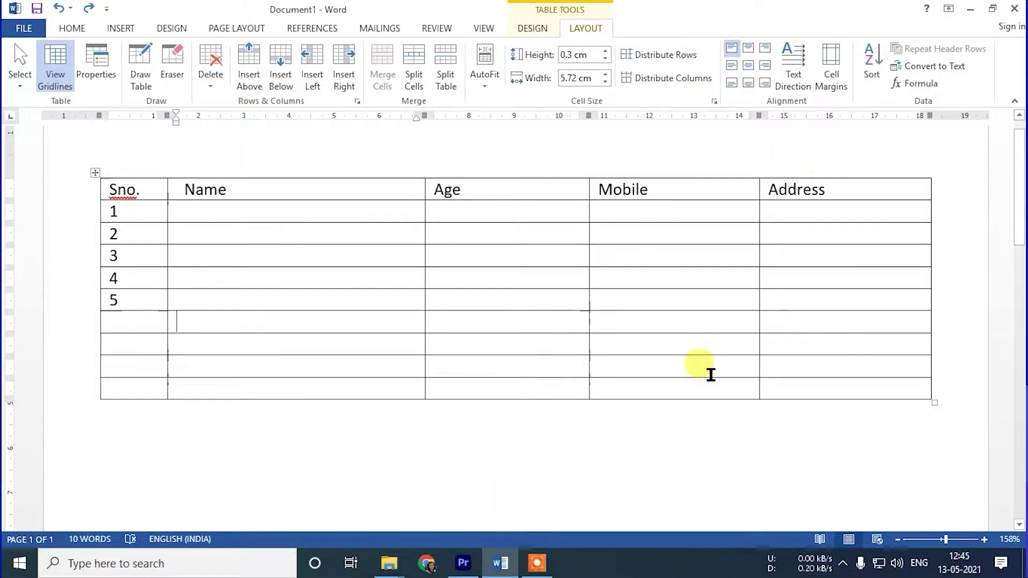
Step: AutoFit the table's columns to their contents
{"action": "left_click", "coordinate": [489, 80]}
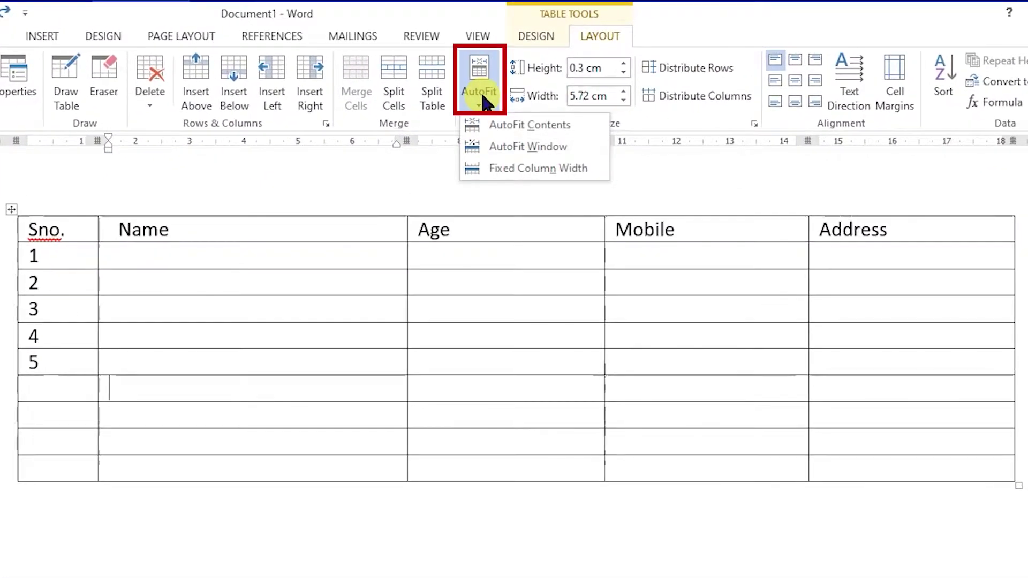
{"action": "left_click", "coordinate": [507, 124]}
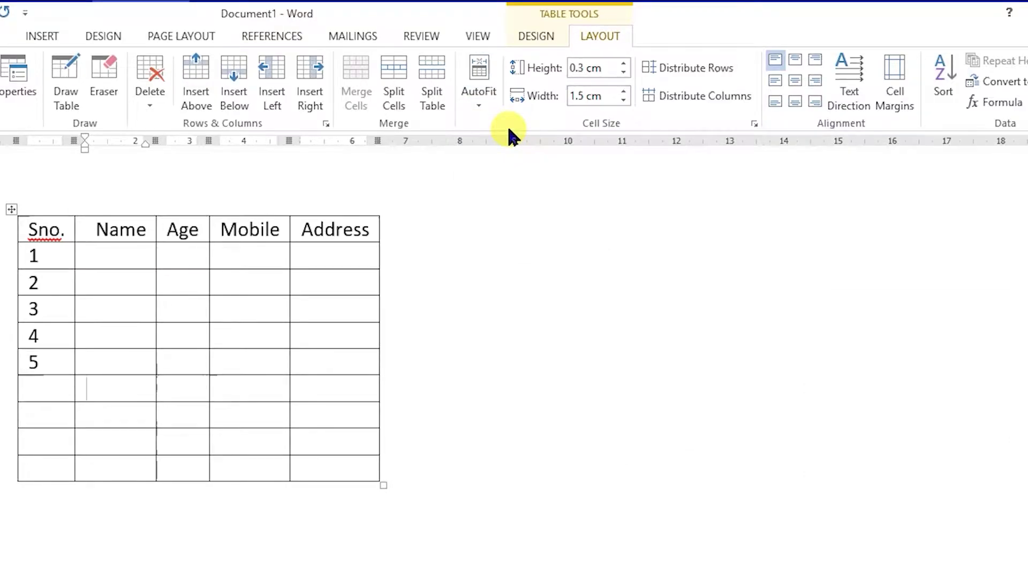
Step: AutoFit the table to the window width and set it to Fixed Column Width
{"action": "left_click", "coordinate": [480, 98]}
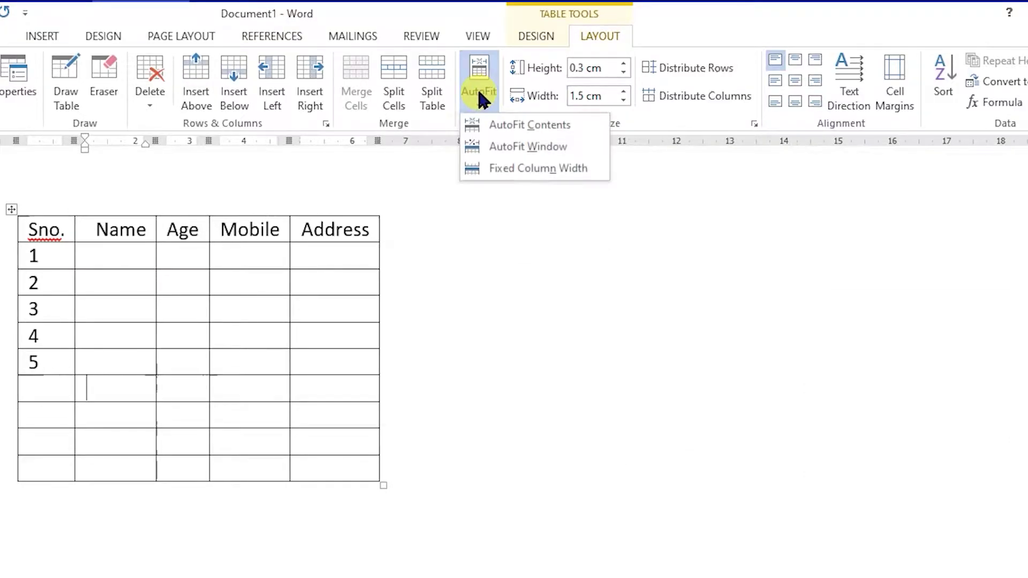
{"action": "left_click", "coordinate": [525, 148]}
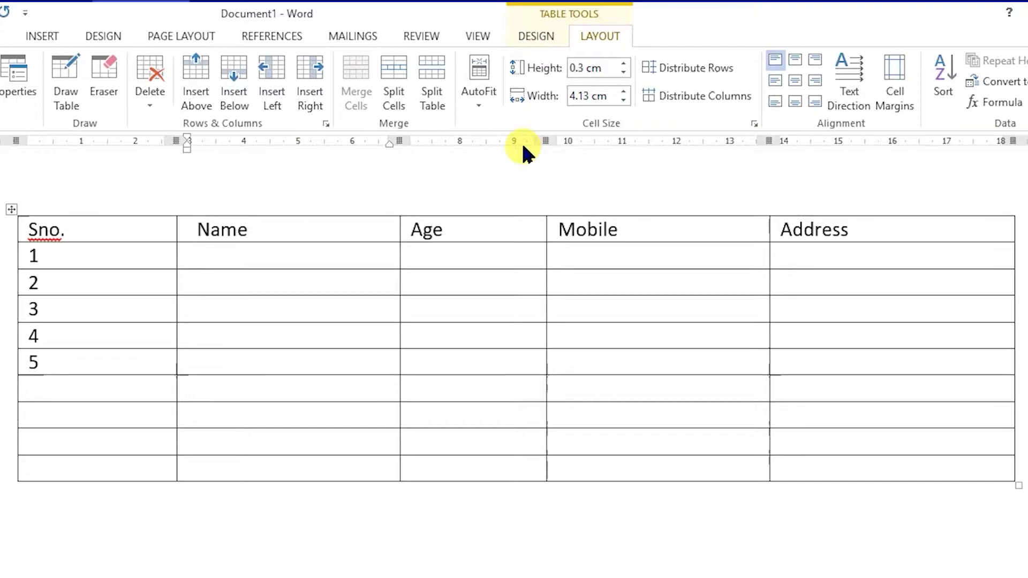
{"action": "left_click", "coordinate": [477, 99]}
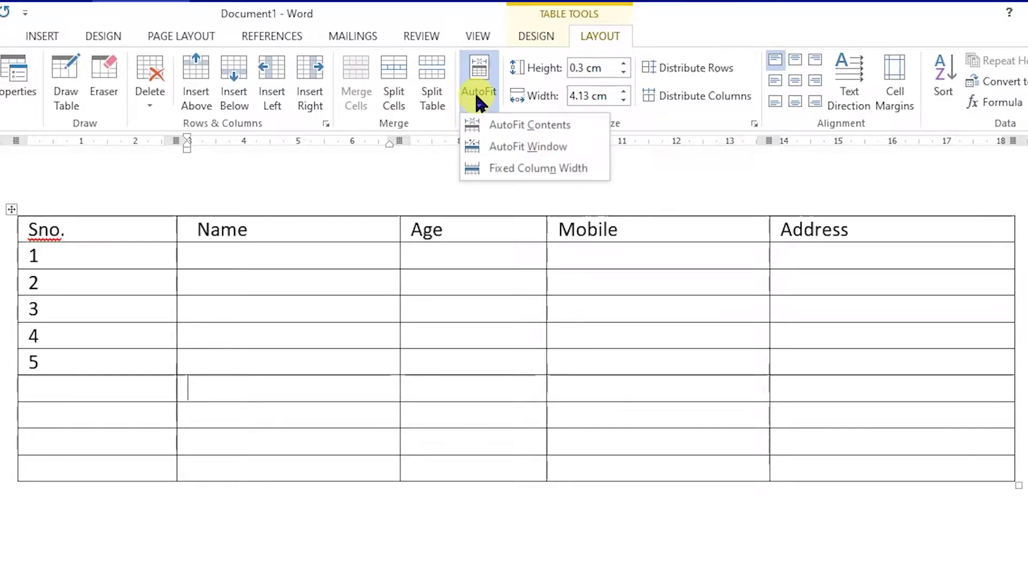
{"action": "left_click", "coordinate": [542, 167]}
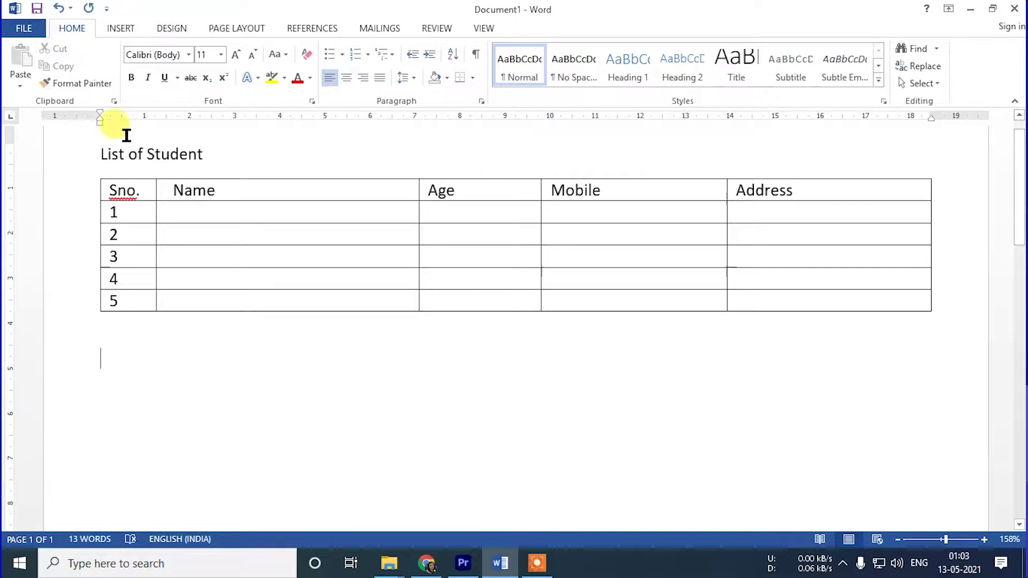
{"action": "left_click_drag", "start_coordinate": [102, 153], "coordinate": [196, 151]}
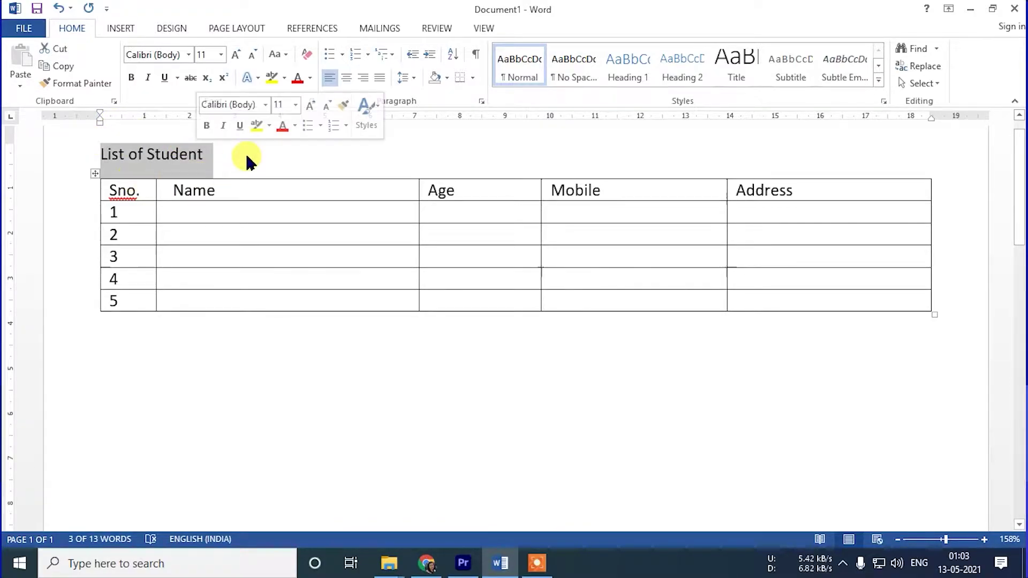
{"action": "key", "text": "Right"}
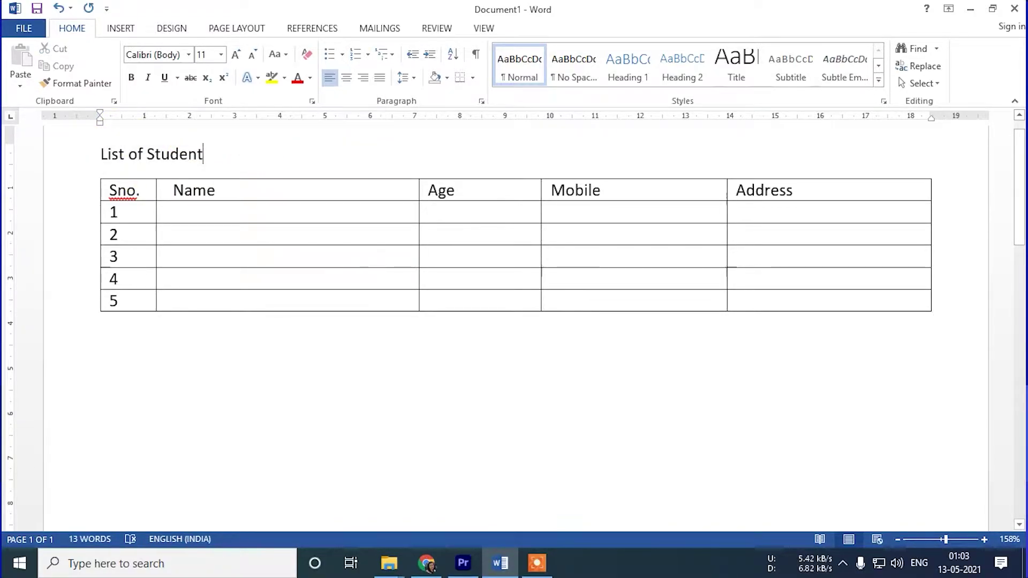
{"action": "left_click", "coordinate": [225, 216]}
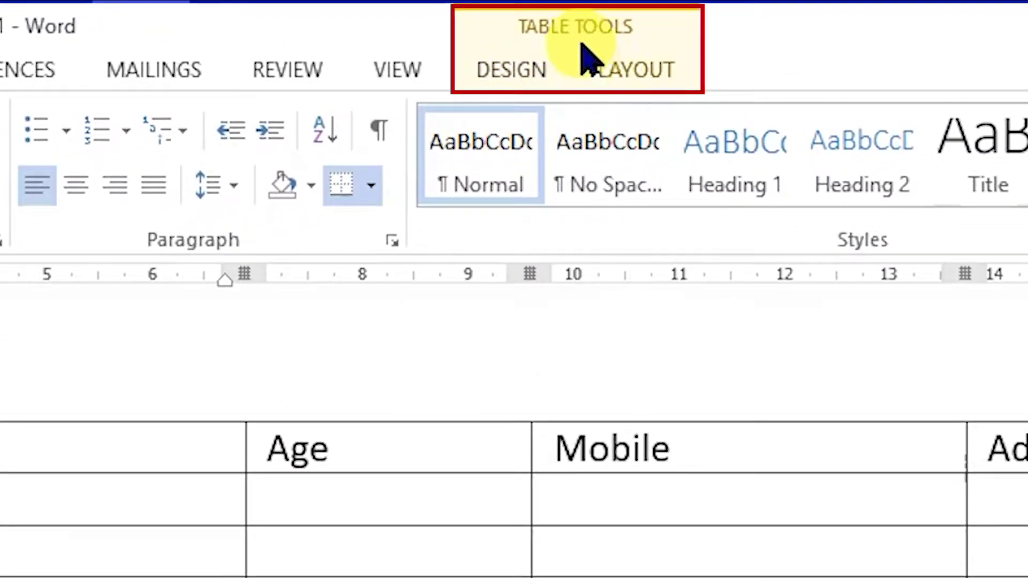
{"action": "left_click", "coordinate": [492, 75]}
{"action": "left_click", "coordinate": [639, 75]}
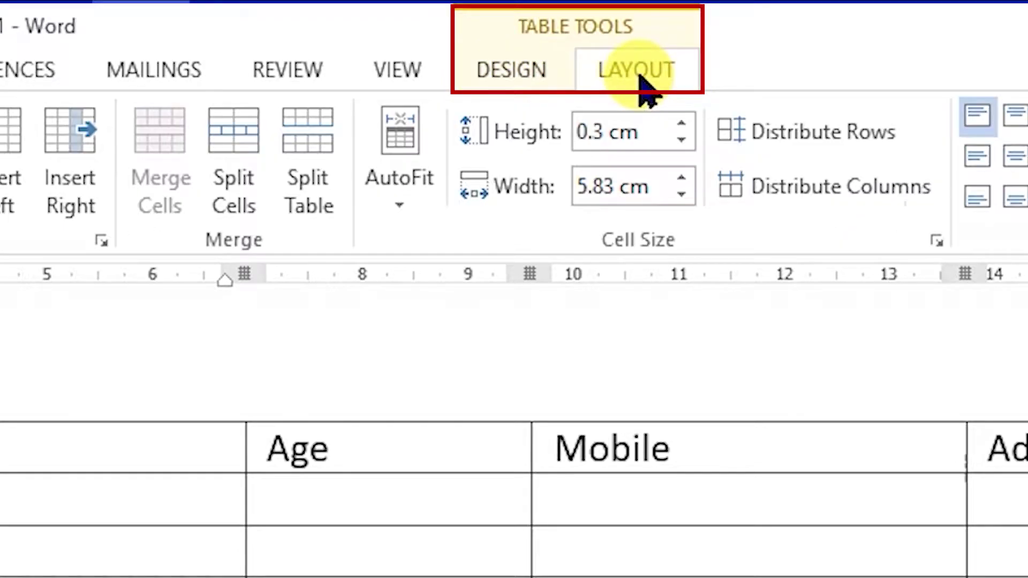
{"action": "left_click", "coordinate": [538, 80]}
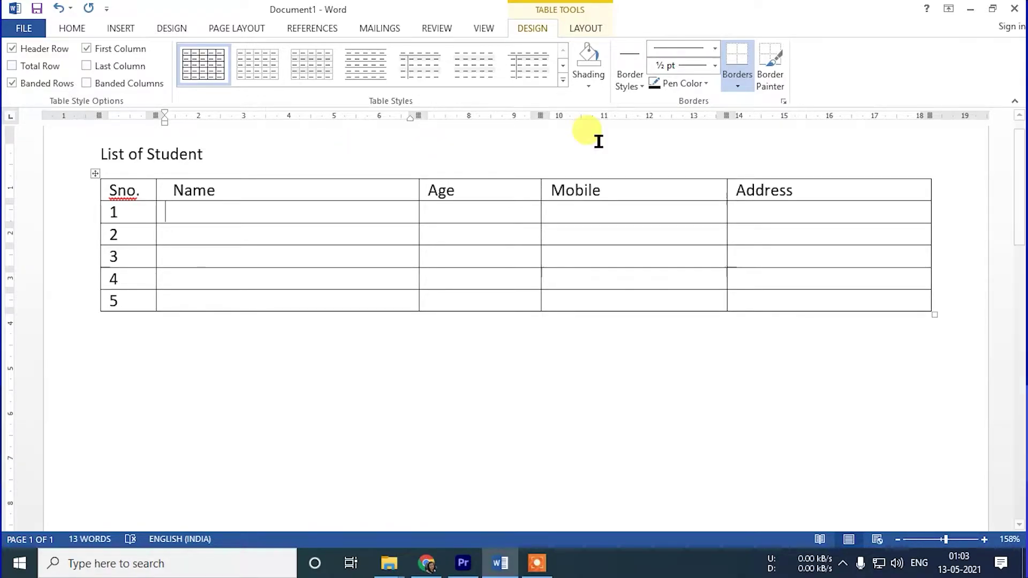
{"action": "left_click", "coordinate": [586, 27]}
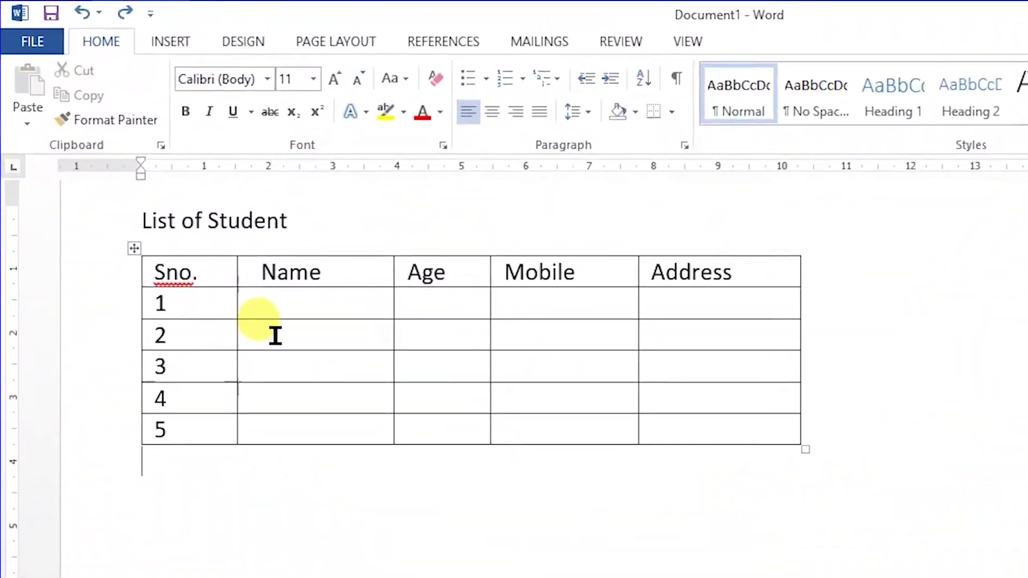
Step: Apply the blue Grid Tables style with a solid header row and solid first column to the student table
{"action": "left_click", "coordinate": [273, 335]}
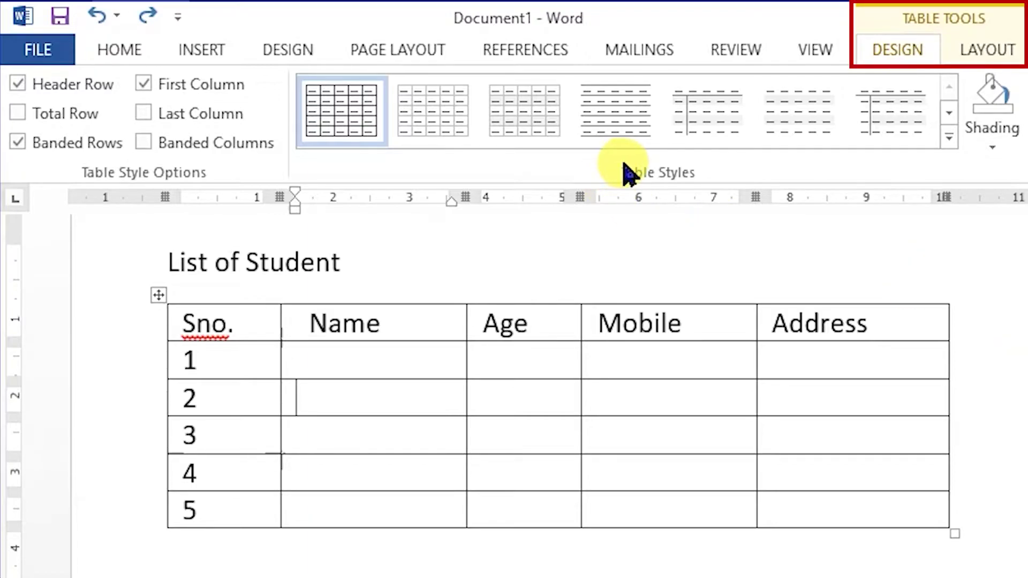
{"action": "left_click", "coordinate": [947, 142]}
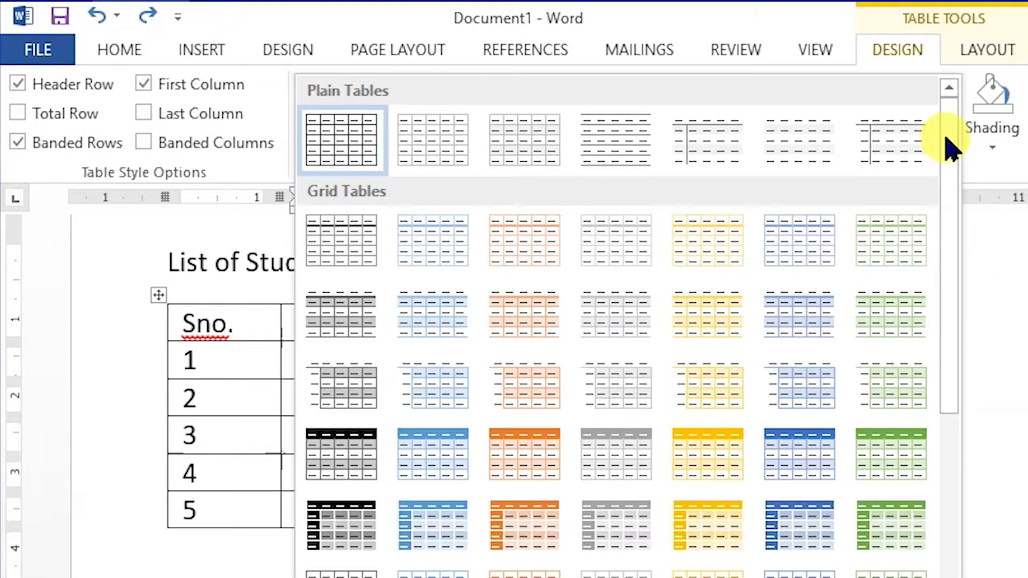
{"action": "mouse_move", "coordinate": [950, 150]}
{"action": "left_mouse_down"}
{"action": "mouse_move", "coordinate": [958, 335]}
{"action": "mouse_move", "coordinate": [945, 263]}
{"action": "left_mouse_up"}
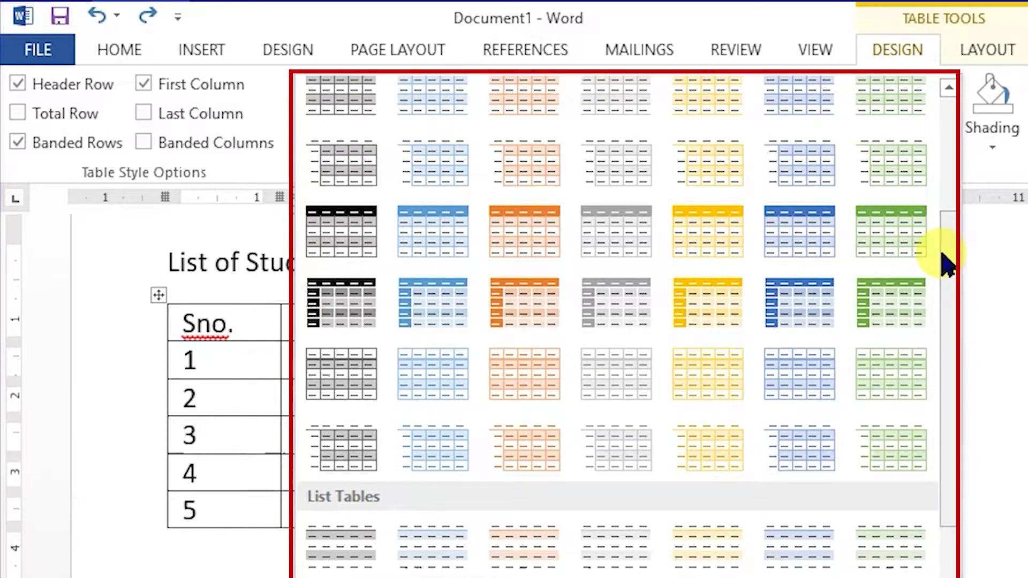
{"action": "left_click", "coordinate": [796, 309]}
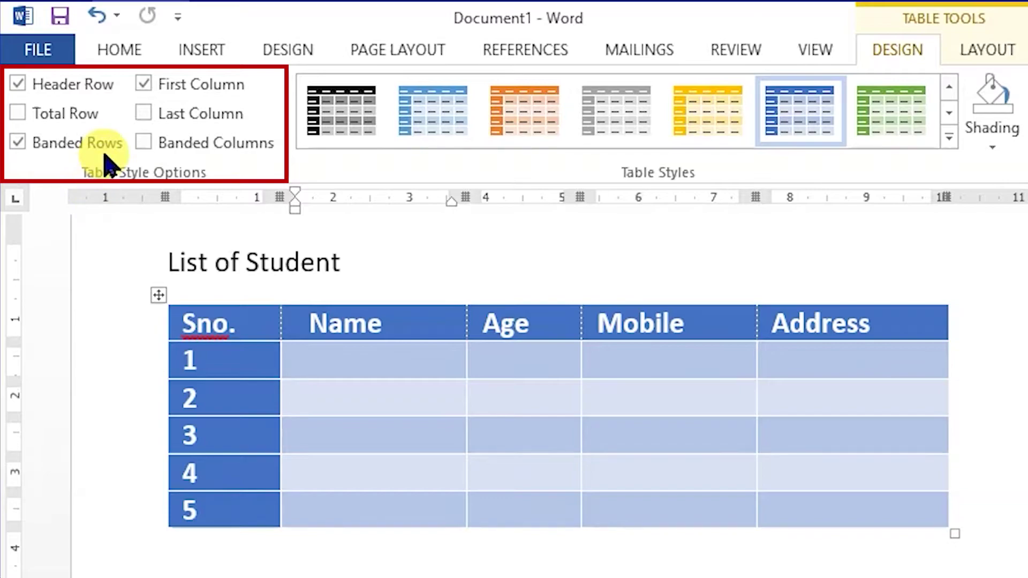
Step: Turn the table's First Column and Header Row formatting off and back on
{"action": "left_click", "coordinate": [177, 92]}
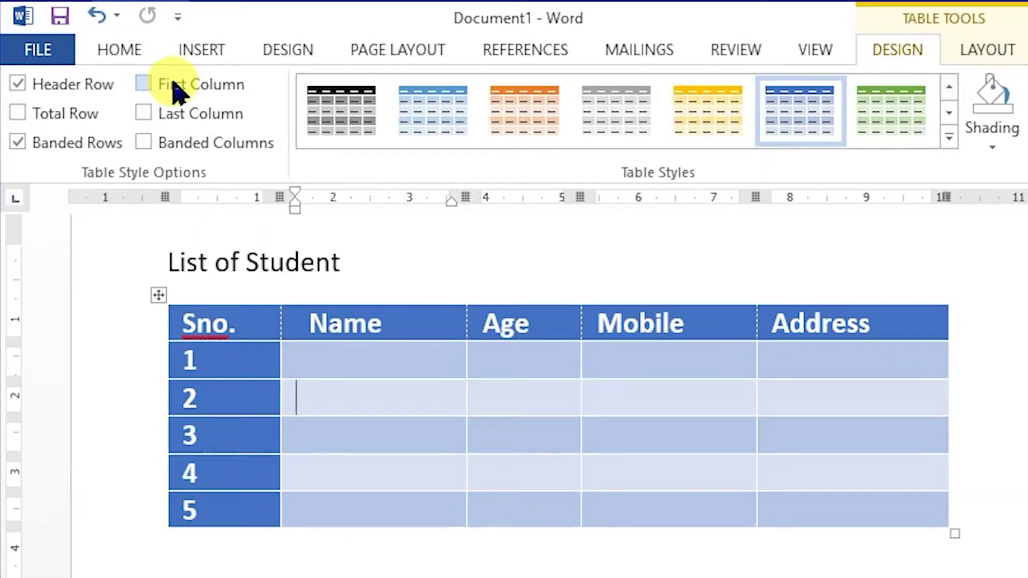
{"action": "left_click", "coordinate": [67, 94]}
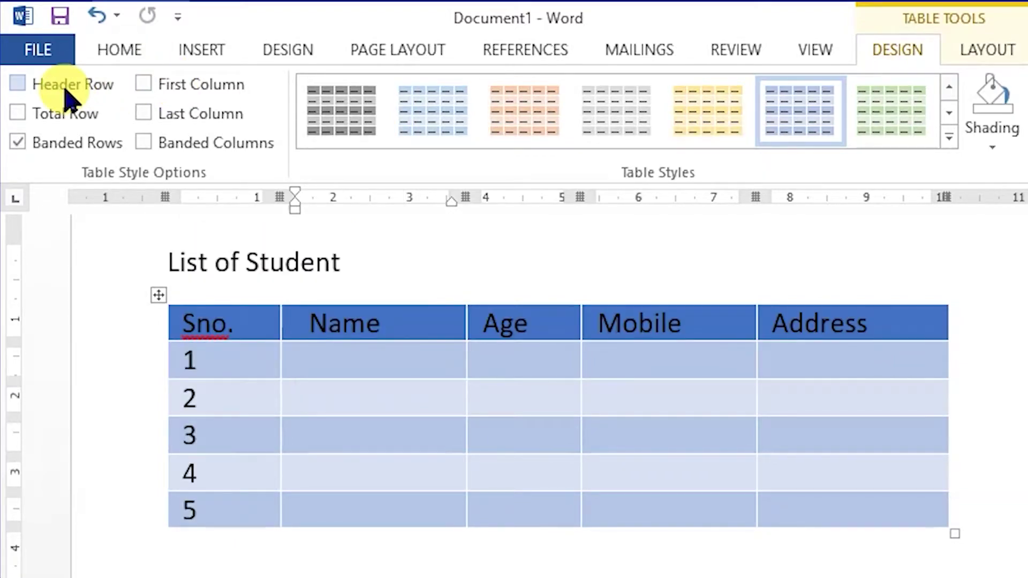
{"action": "left_click", "coordinate": [67, 94]}
{"action": "left_click", "coordinate": [174, 84]}
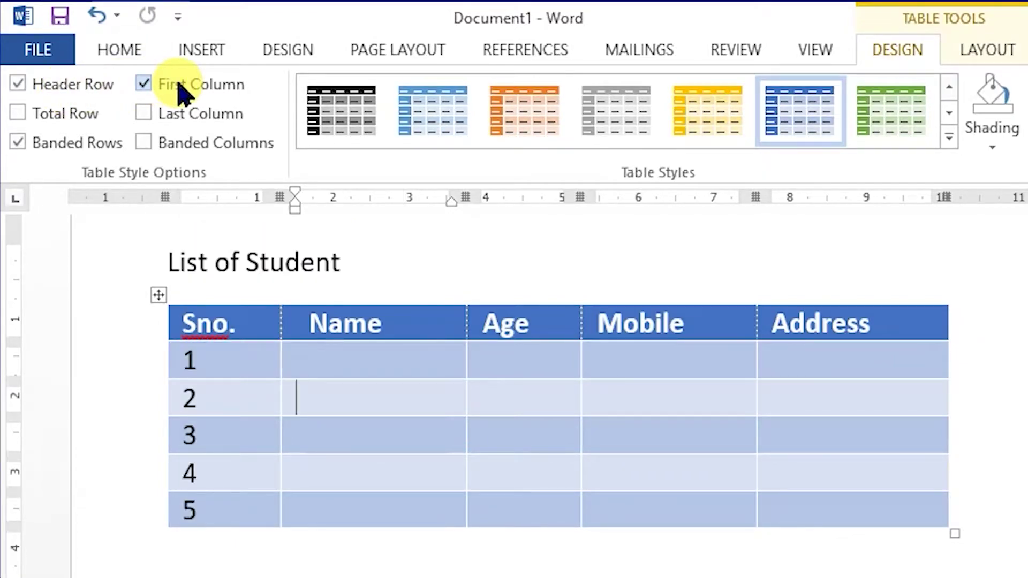
Step: Replace the table's row banding with Banded Columns and turn off its Header Row formatting
{"action": "left_click", "coordinate": [70, 143]}
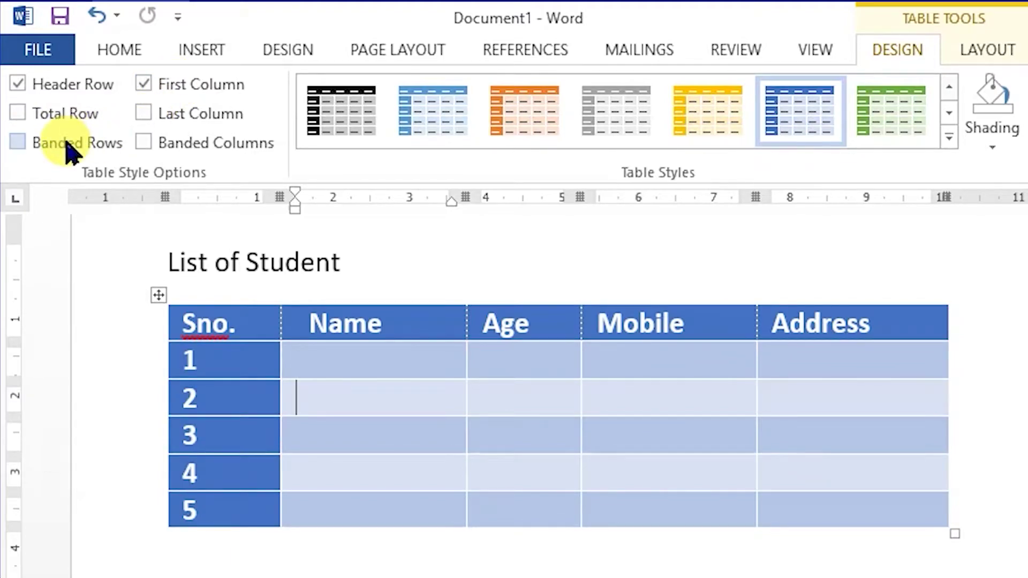
{"action": "left_click", "coordinate": [63, 142]}
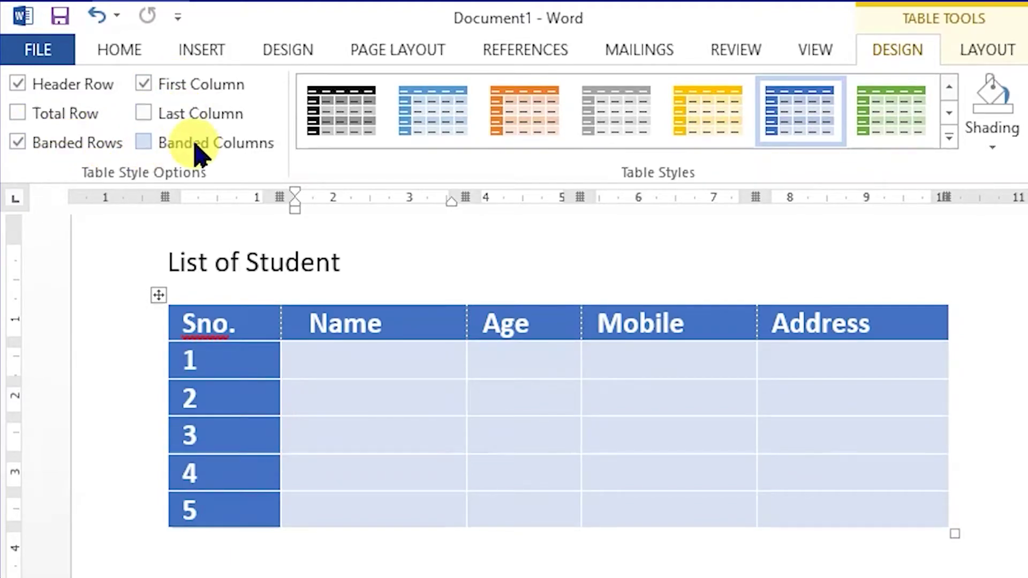
{"action": "left_click", "coordinate": [194, 143]}
{"action": "left_click", "coordinate": [71, 150]}
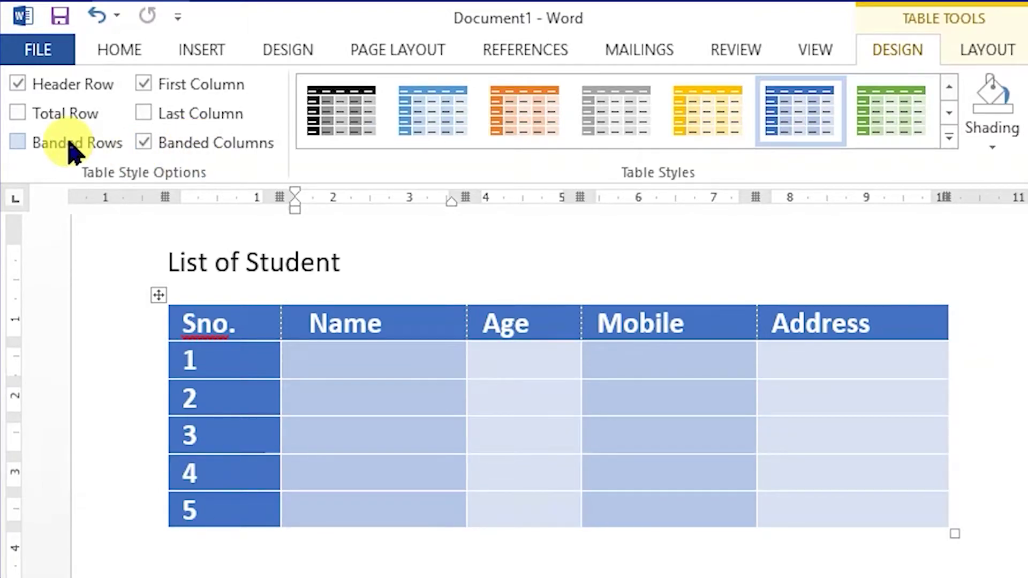
{"action": "left_click", "coordinate": [68, 81]}
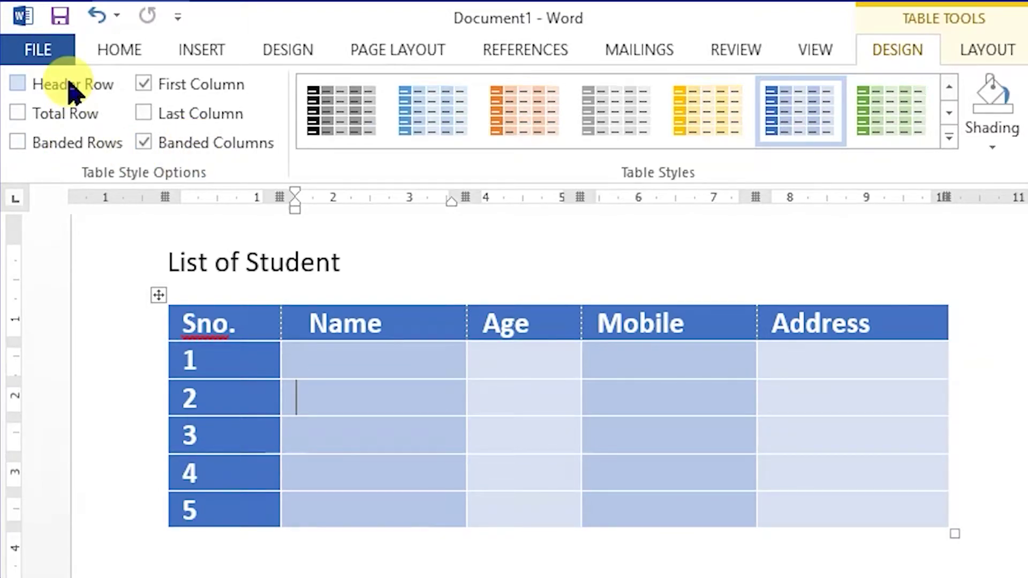